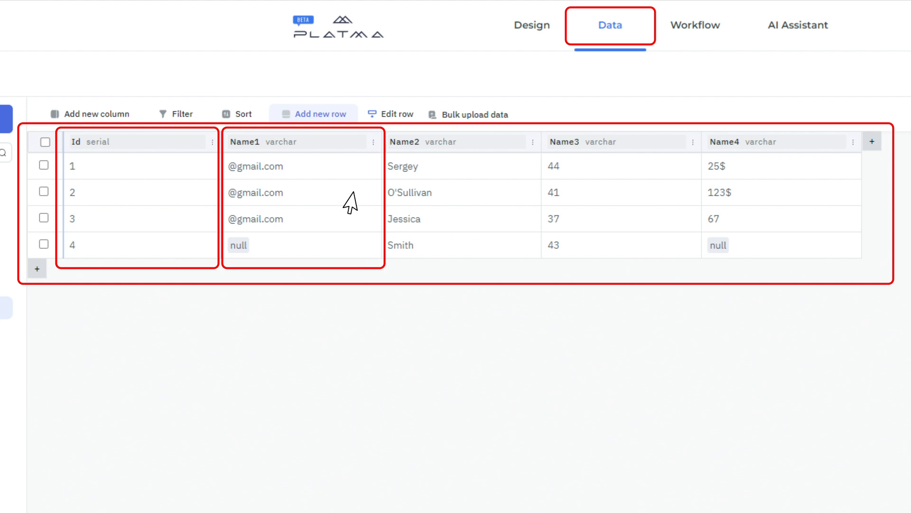
- Add an InBuild DB query in the app design for table test1 with the List rows operation
click(530, 26)
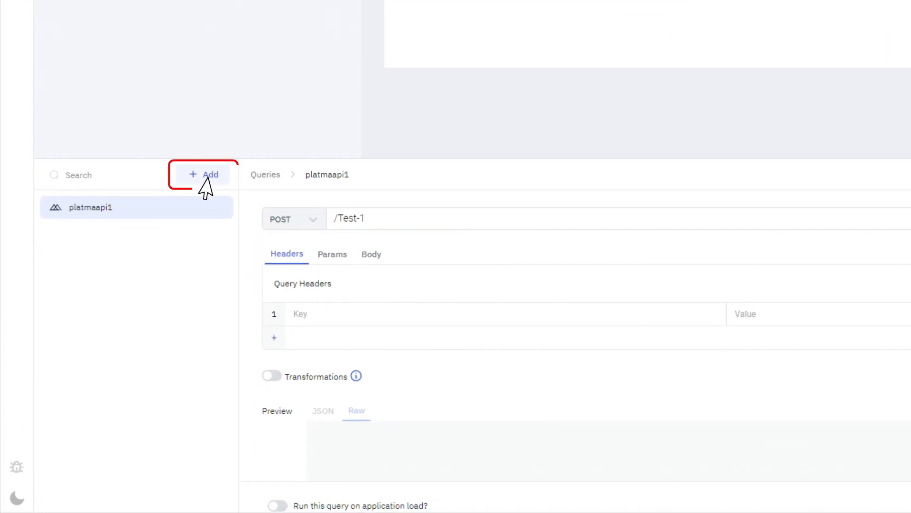
click(203, 180)
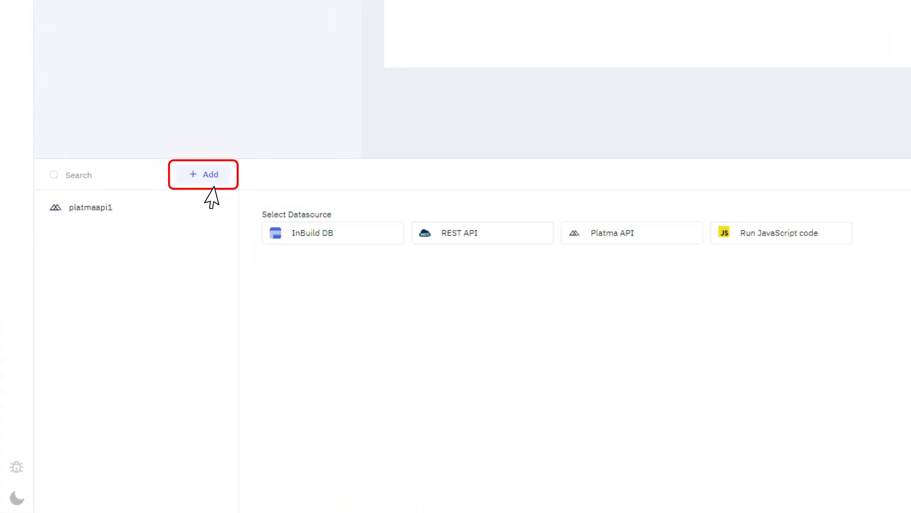
click(331, 245)
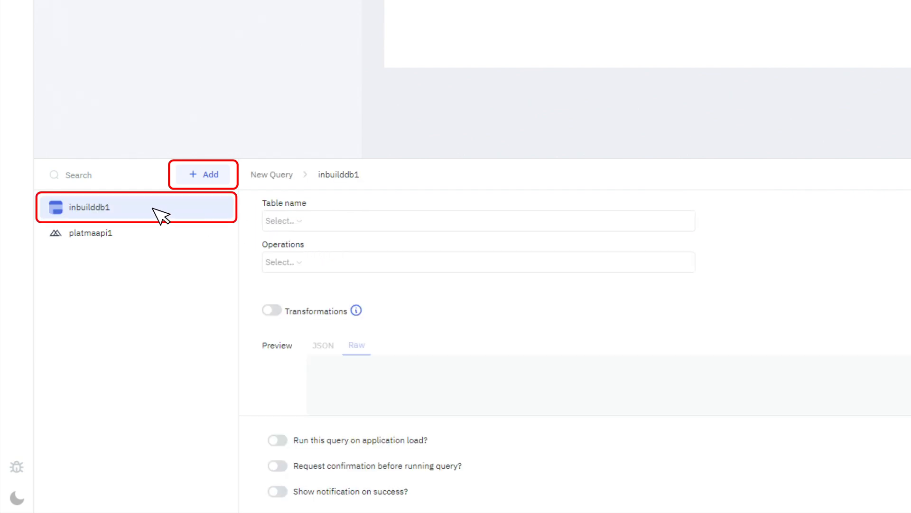
click(266, 231)
text(test1)
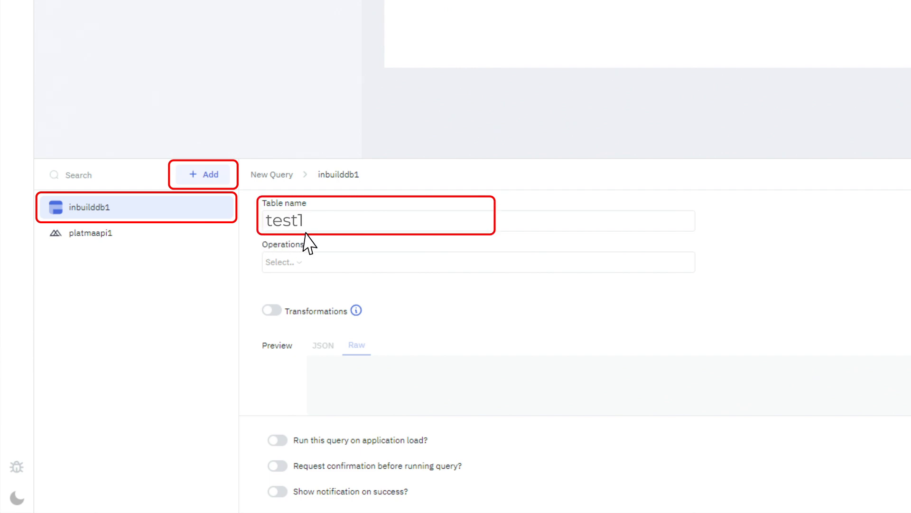
click(302, 267)
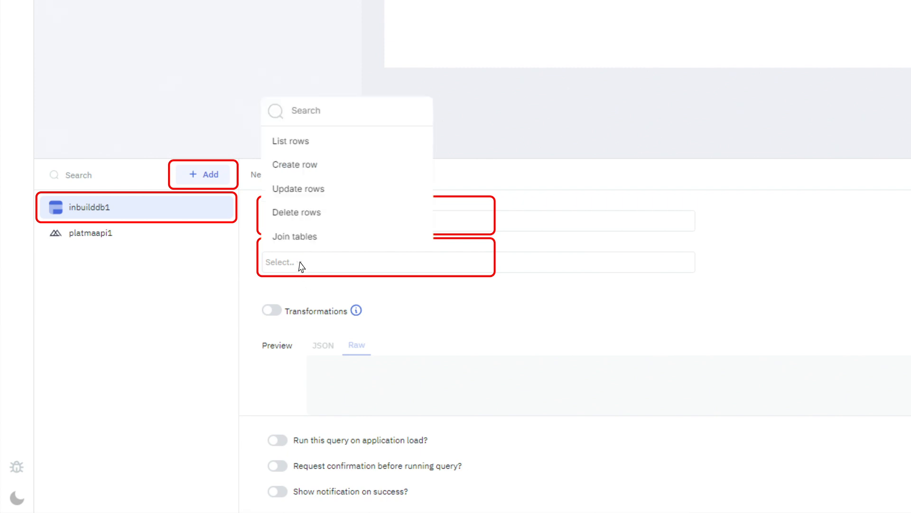
click(302, 140)
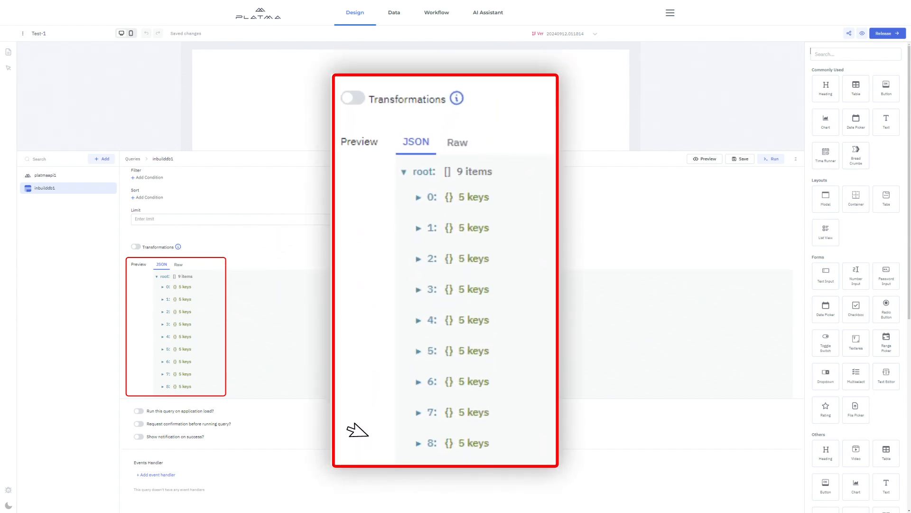
- Add a row to Table1 with an email, a name, 42 for name3 and 58 for name4, and preview the inbuilddb1 query in the design
click(396, 19)
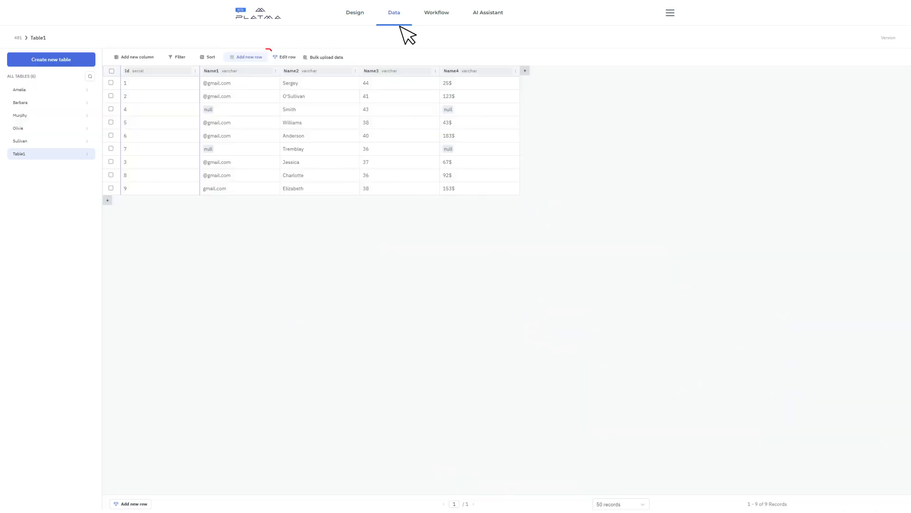
click(244, 62)
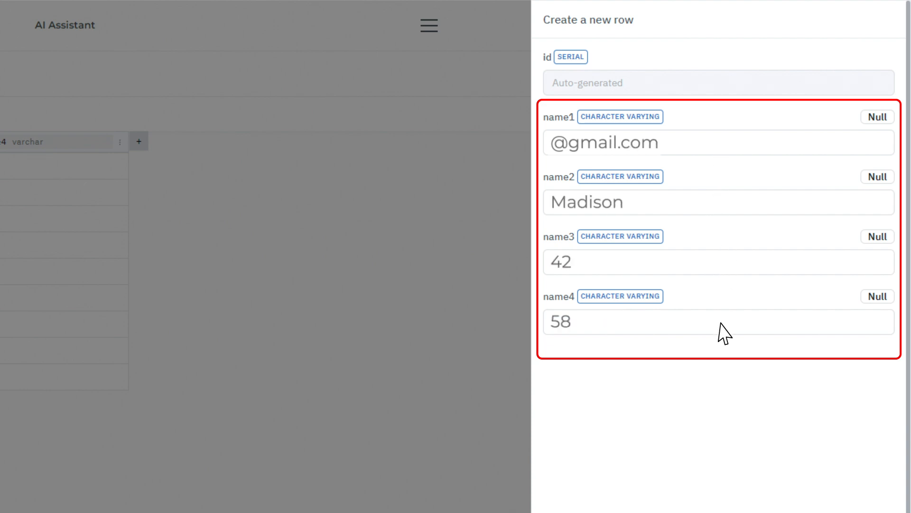
click(878, 496)
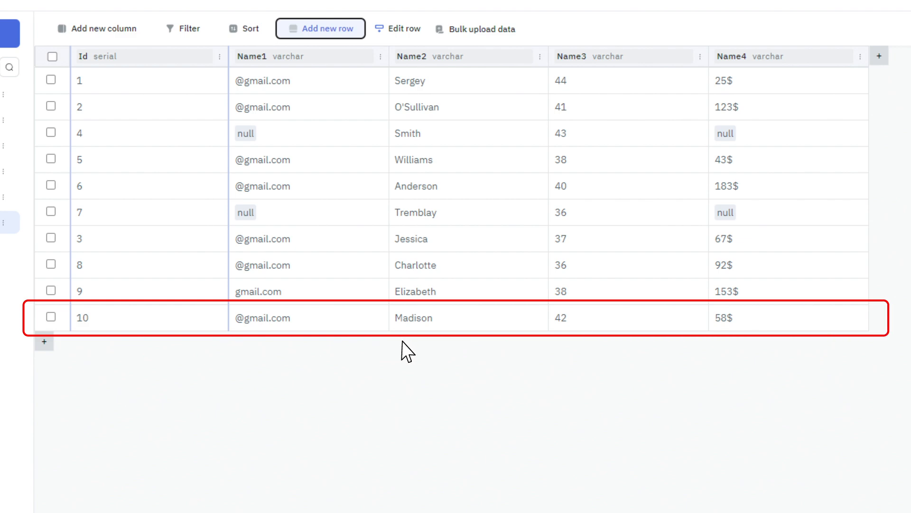
click(356, 15)
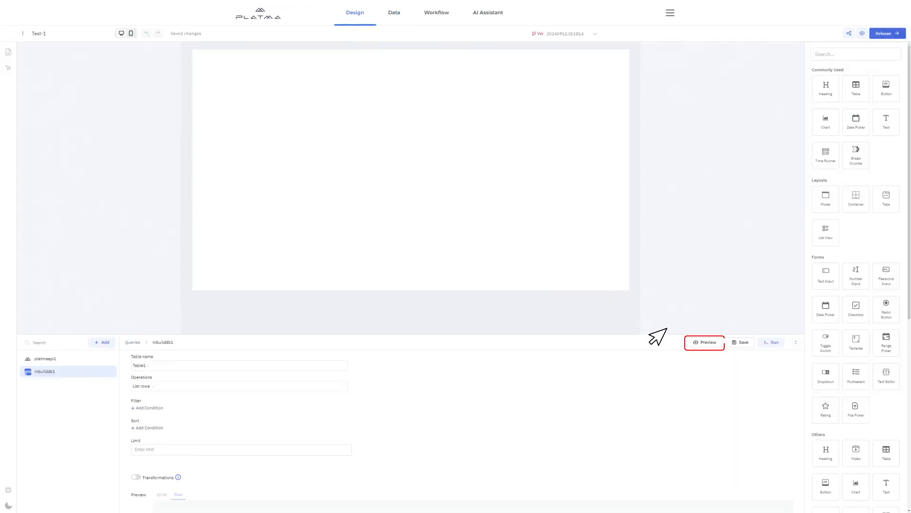
click(698, 342)
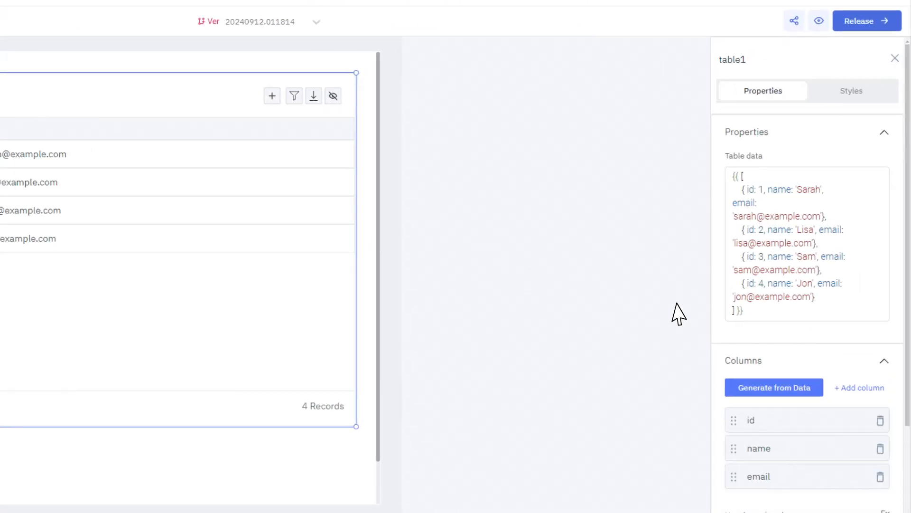
- Set table1's data to {{queries.inbuilddb1.data}} and run the inbuilddb1 query
drag(819, 188, 816, 117)
text({{queries.inbuilddb1.data}})
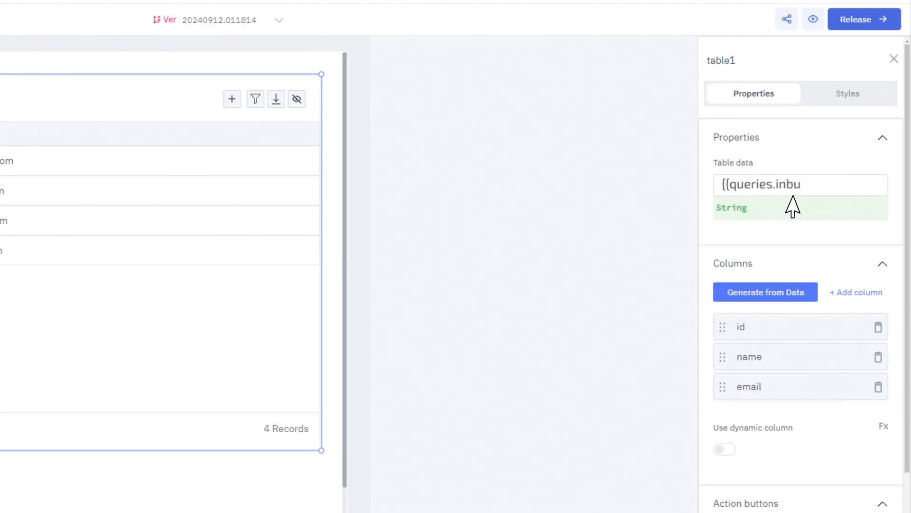
click(775, 348)
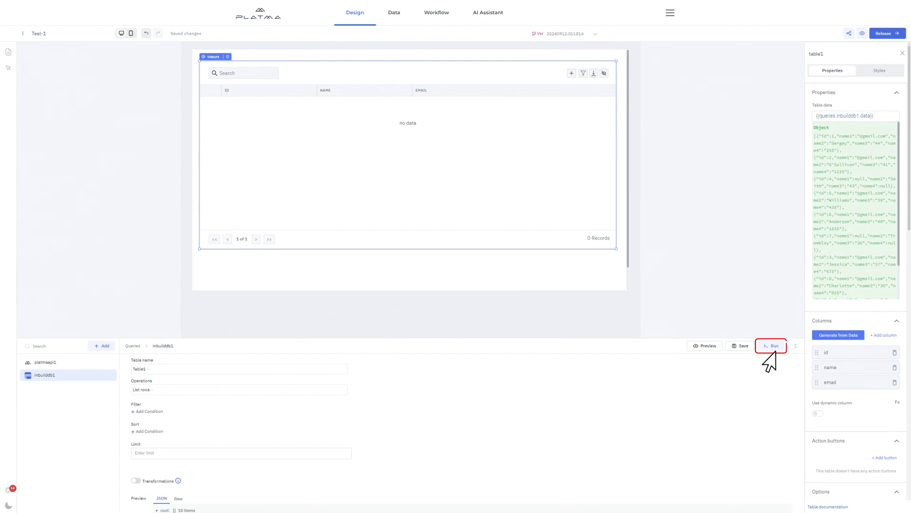
click(769, 351)
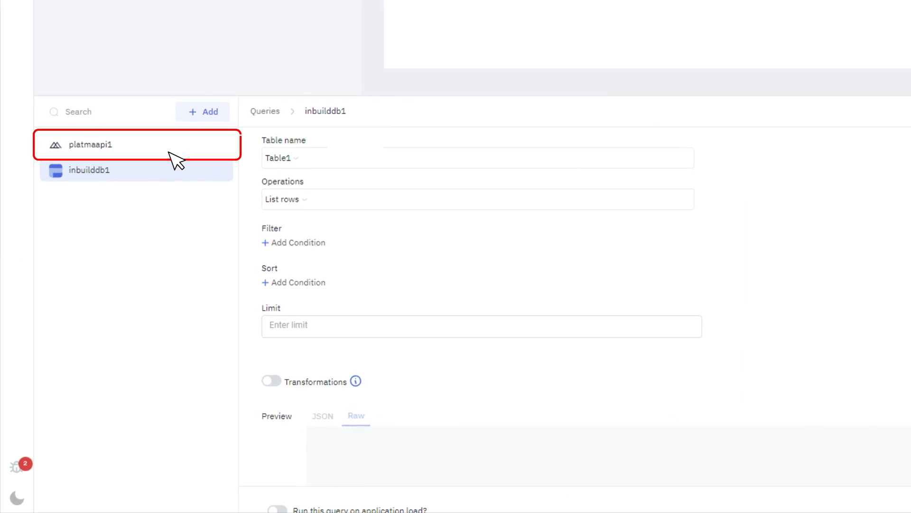
- Set the platmaapi1 GET query's endpoint to /Table1 and check the table name in the app's data section
click(170, 151)
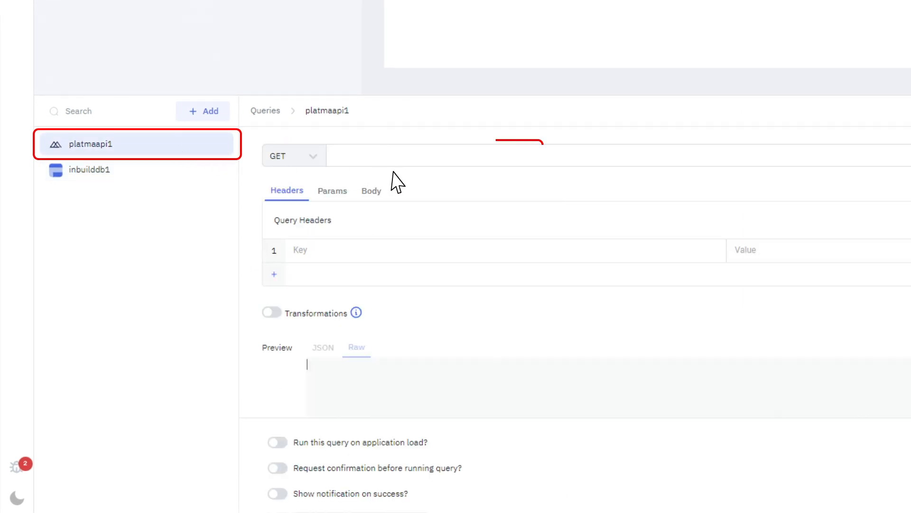
text(/Table1)
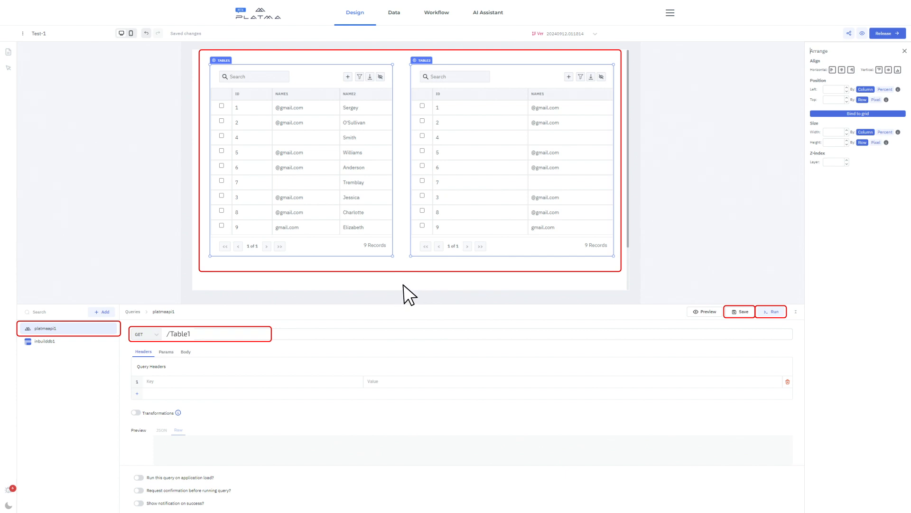
click(393, 14)
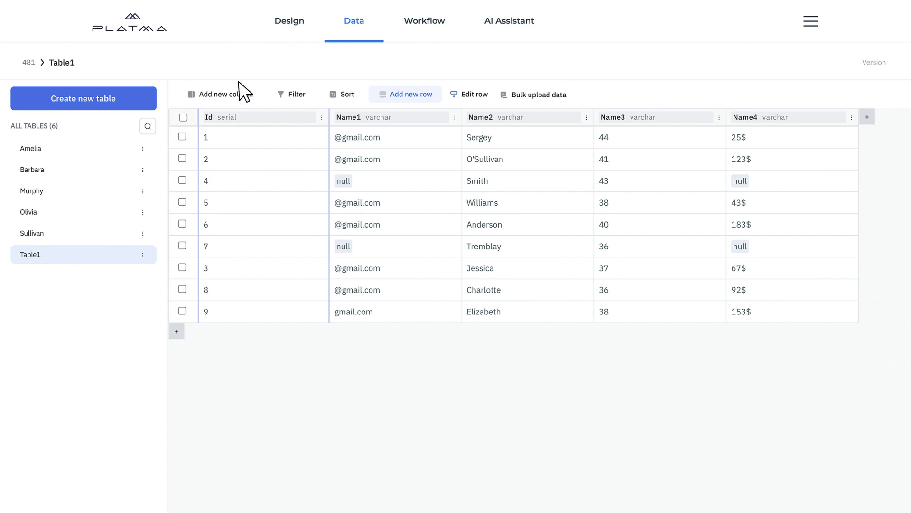
click(290, 28)
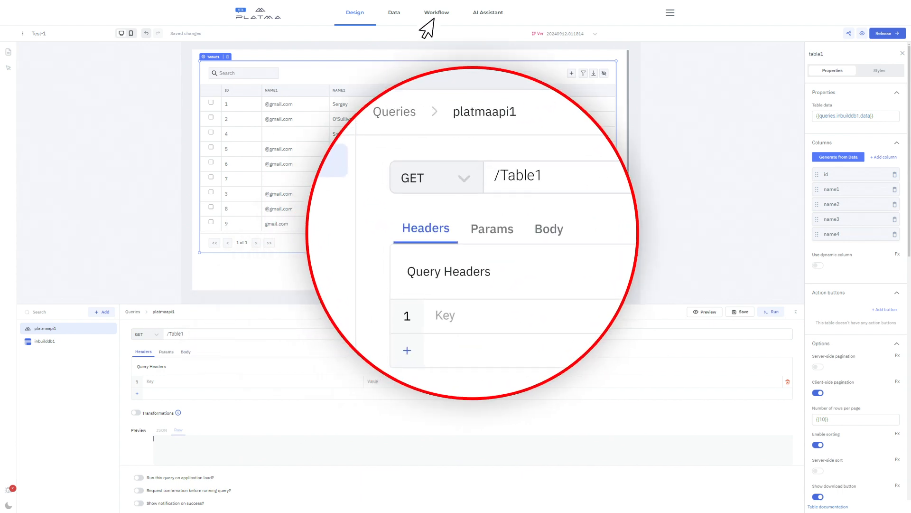
- Complete the workflow wiring: connect timestamp to Set table name, the database node to DB2Payload, and DB2Payload to http in and debug 1
click(432, 17)
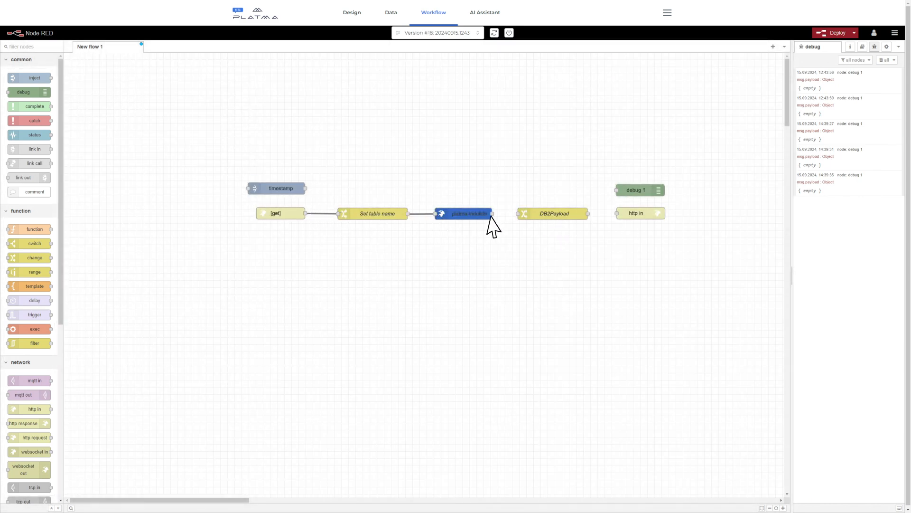
drag(588, 214, 617, 214)
drag(305, 189, 338, 214)
drag(616, 190, 588, 214)
- Set the URL of the workflow's GET http in node to /Table1 and deploy the flow despite the unconfigured node
double_click(289, 214)
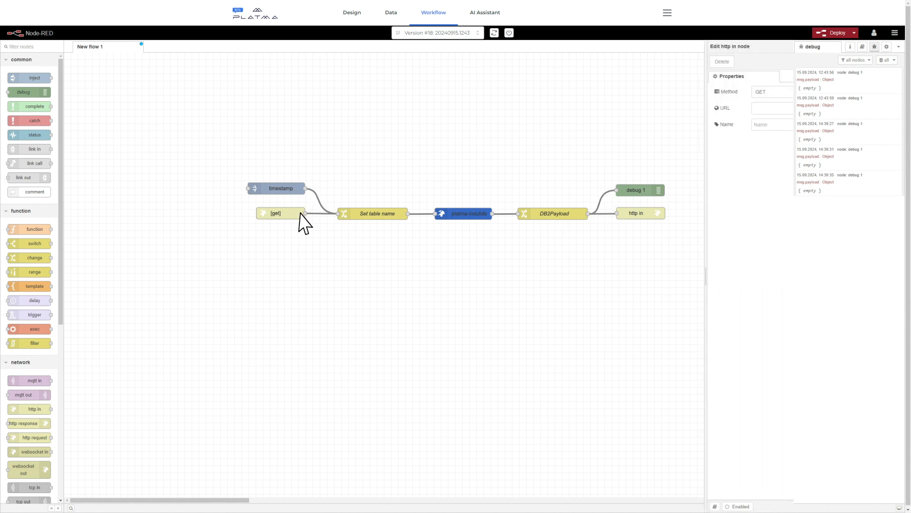
text(1)
click(774, 62)
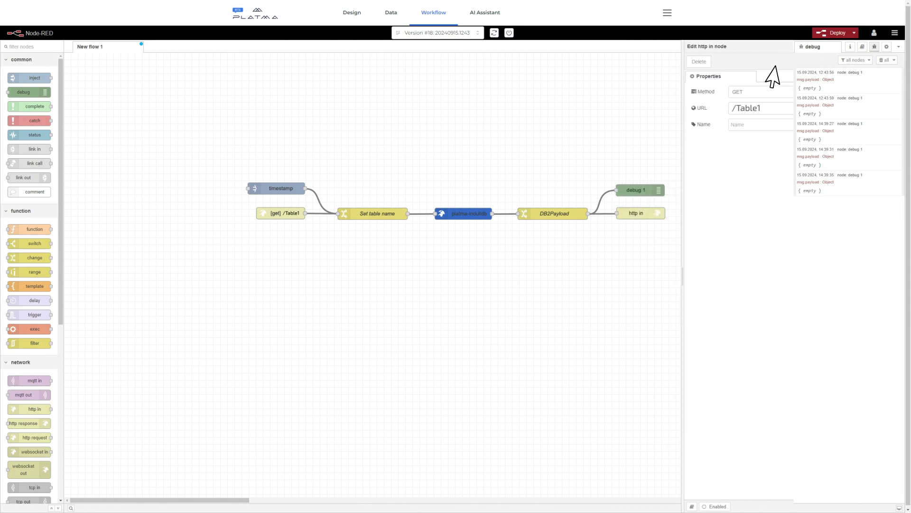
click(845, 37)
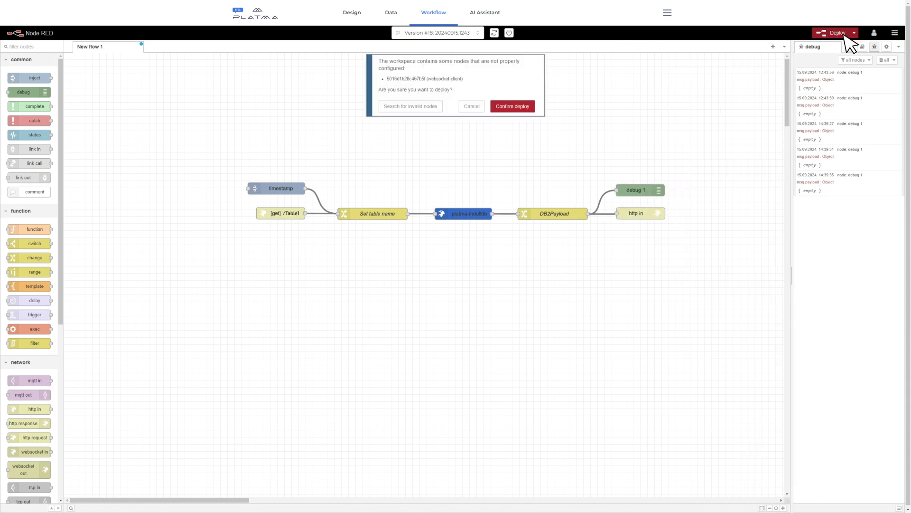
click(506, 110)
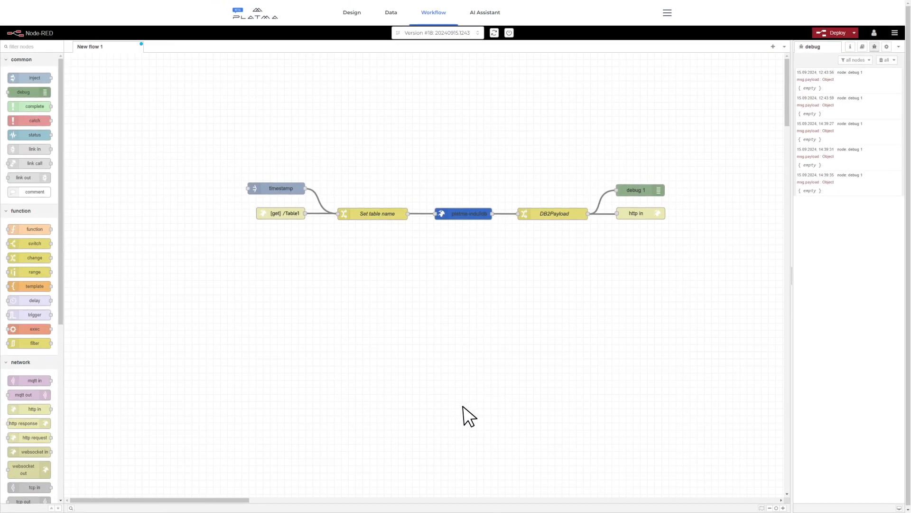
- Add a second table below the first in the app design and set its data to {{queries.platmaapi1.data}}
click(353, 14)
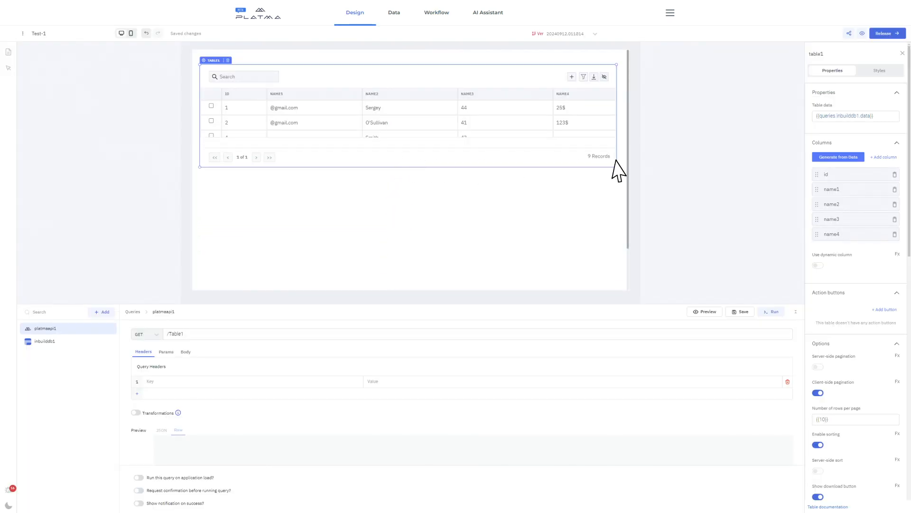
click(638, 170)
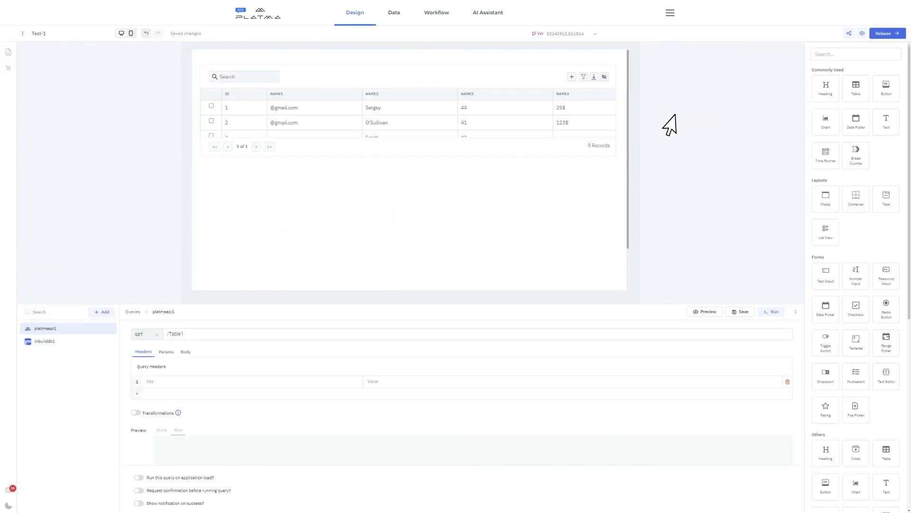
drag(856, 88, 228, 165)
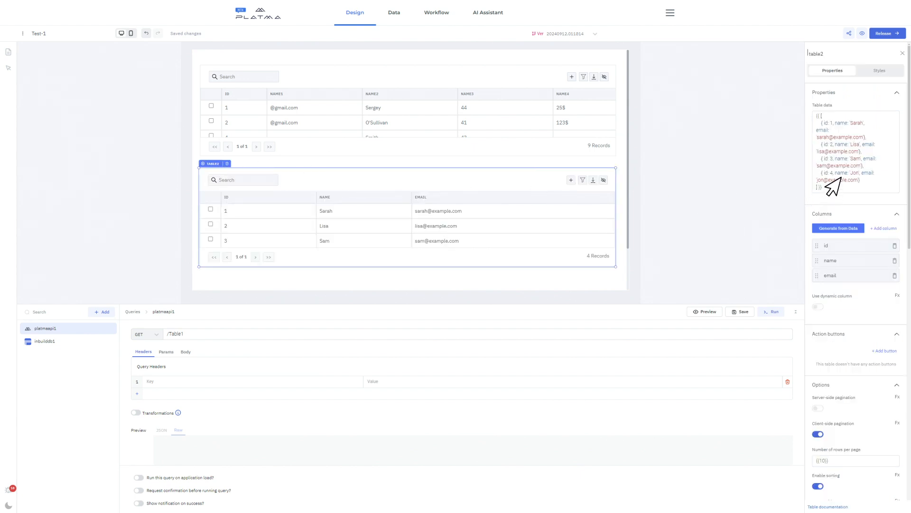
drag(842, 184, 842, 122)
key(BackSpace)
text({{queries.platmaapi1.data}})
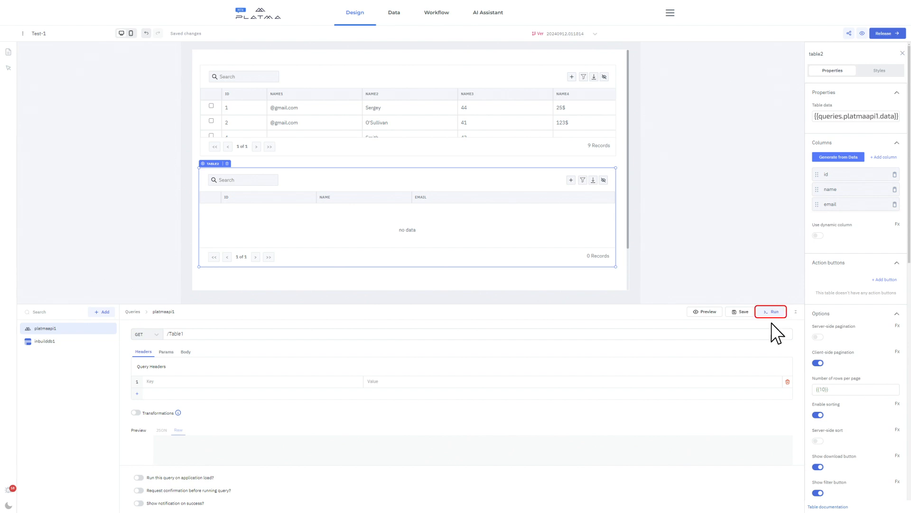
- Set the tableName value in the workflow's Set table name node to test1 and deploy the flow
click(437, 16)
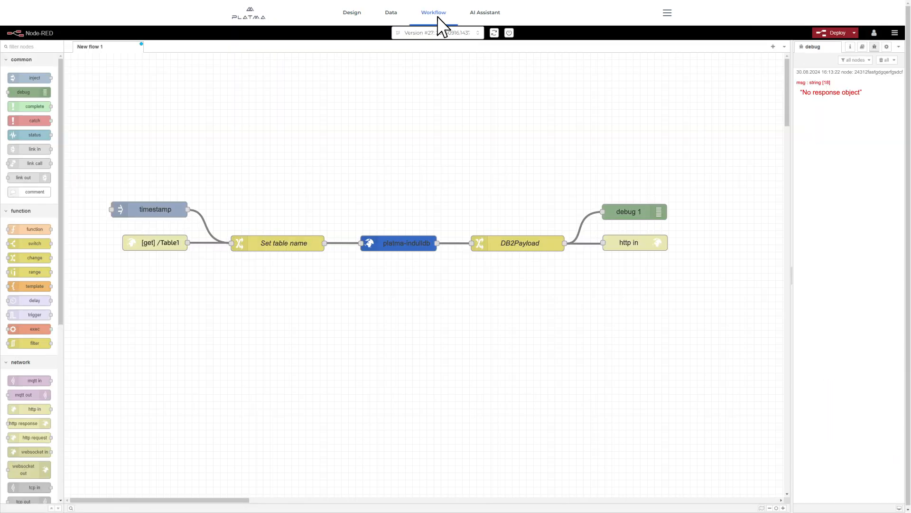
double_click(274, 245)
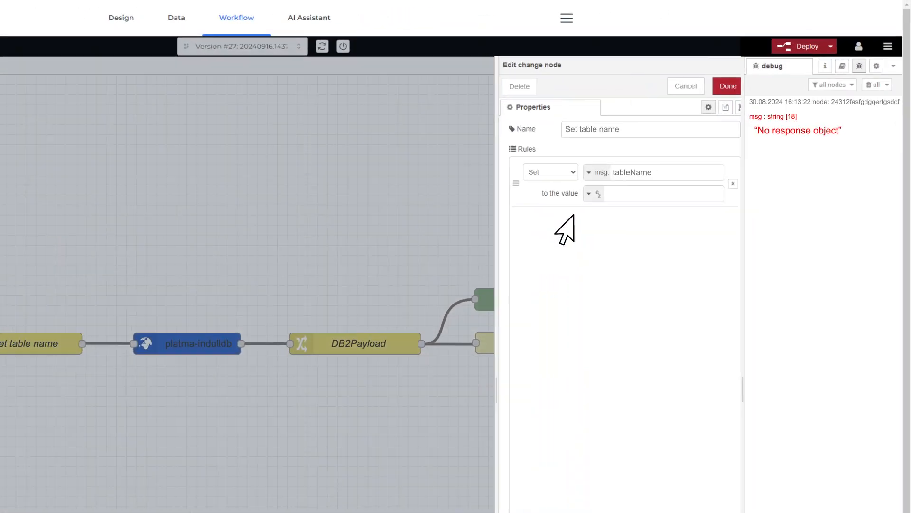
text(test1)
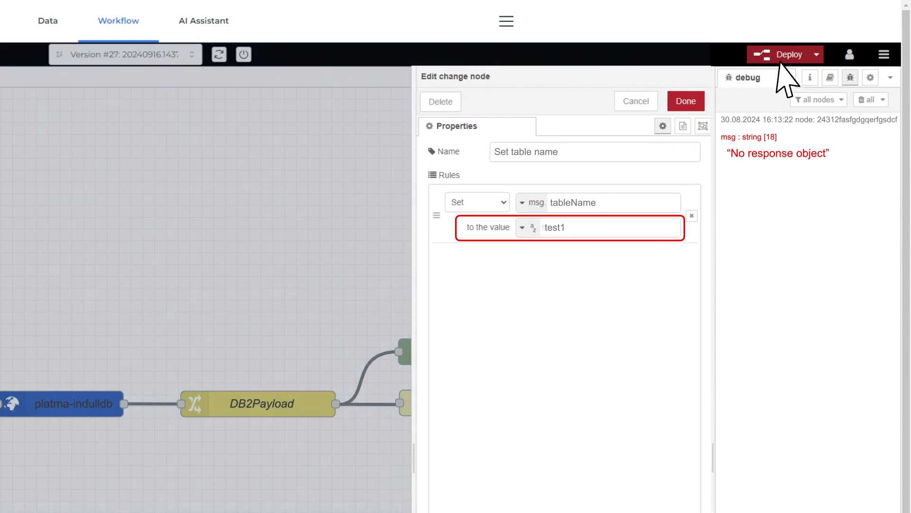
click(799, 52)
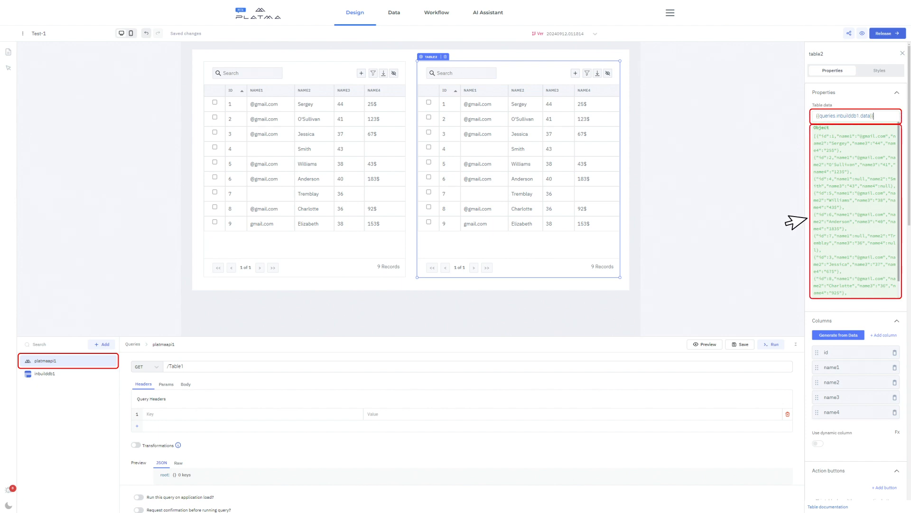
- Select the first and second tables in turn to compare their data bindings and rows
click(302, 267)
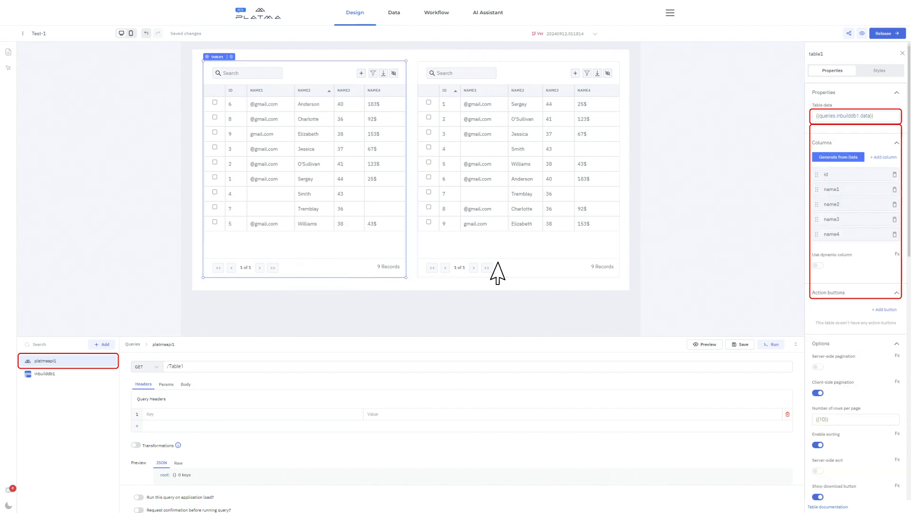
click(435, 263)
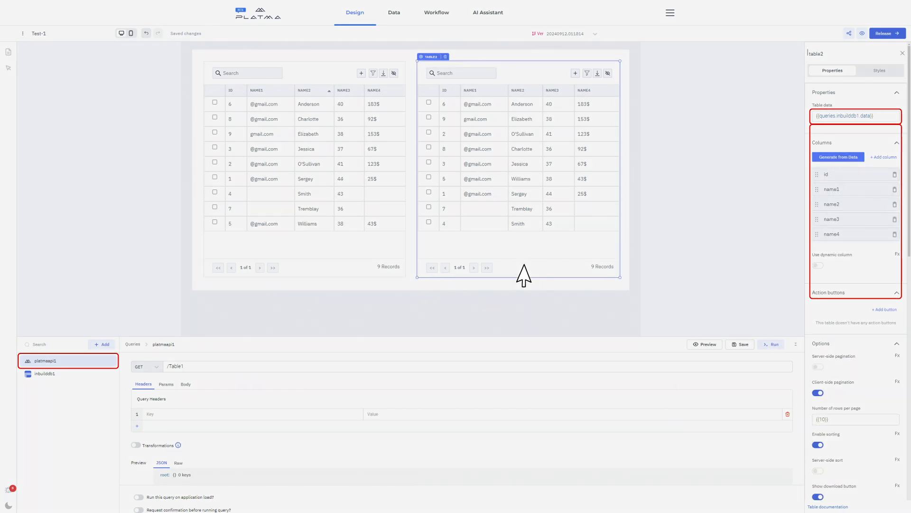